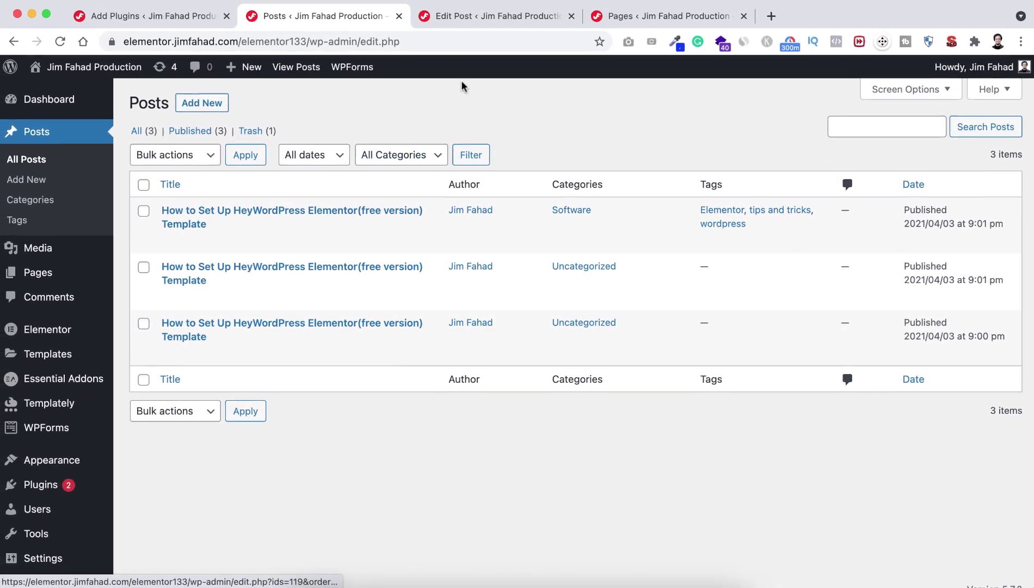
- Look over the original post's edit screen, scrolling down through its content
left_click(474, 16)
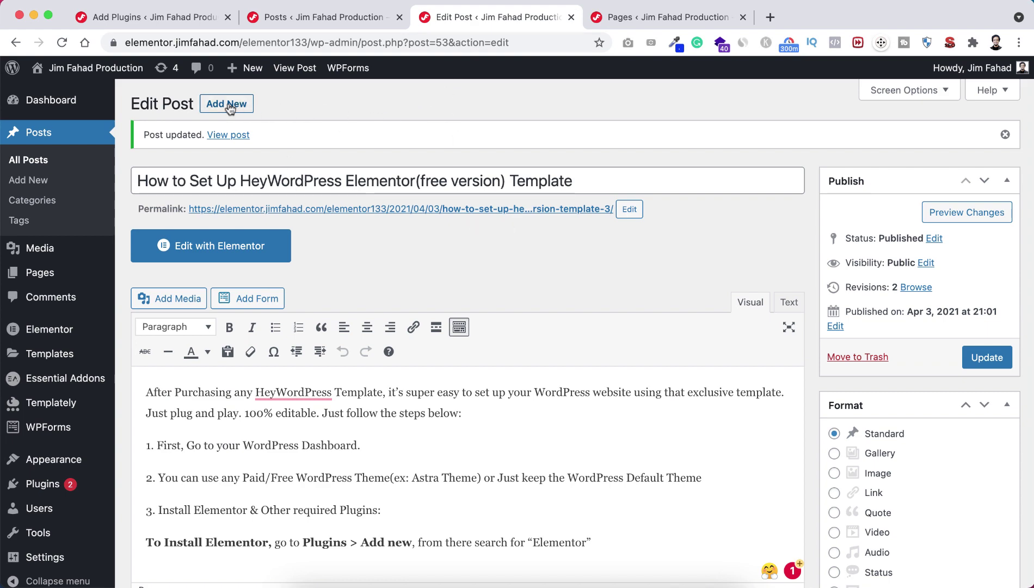
scroll(435, 248, "down", 3)
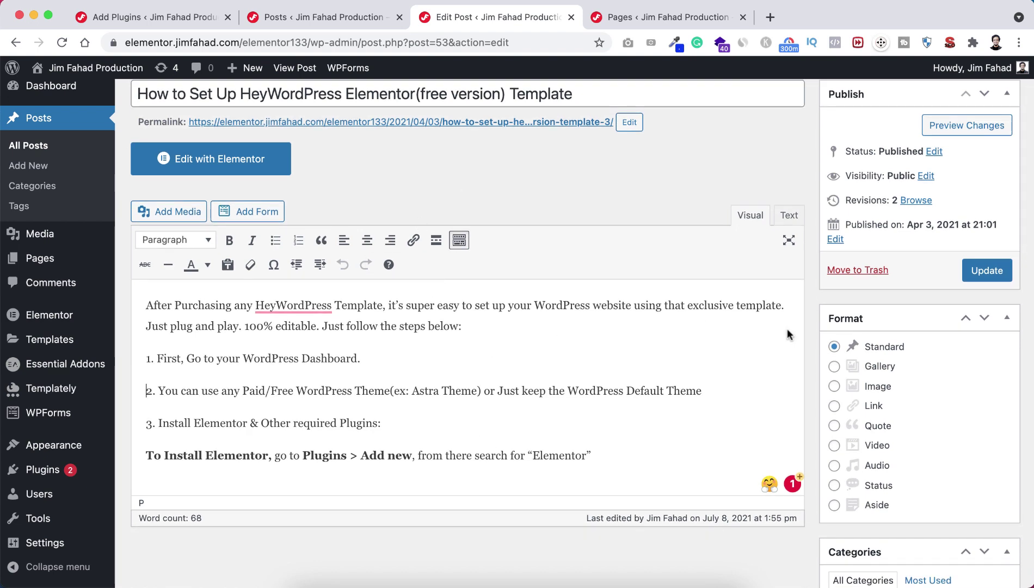
scroll(861, 399, "down", 5)
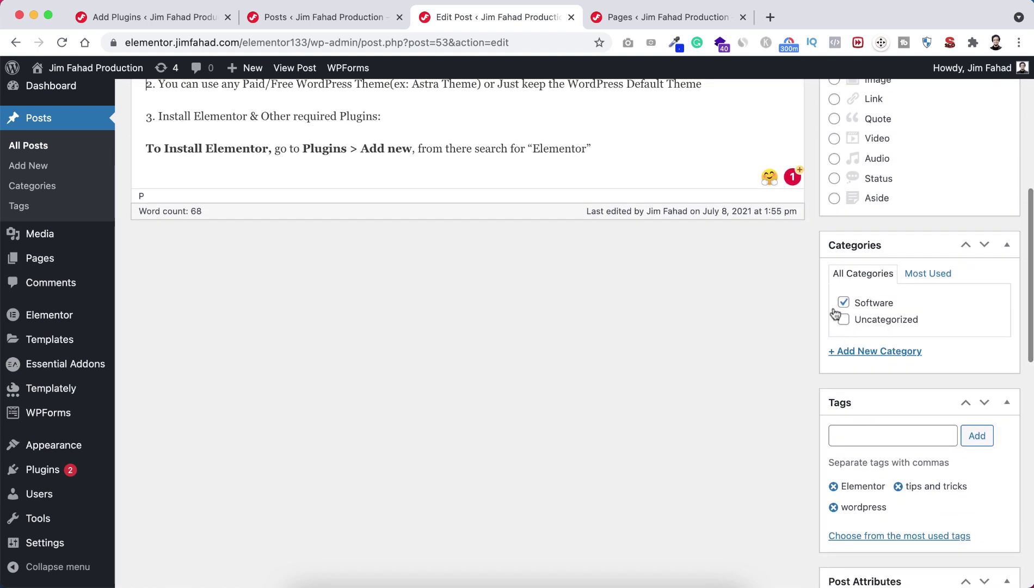
scroll(754, 414, "down", 3)
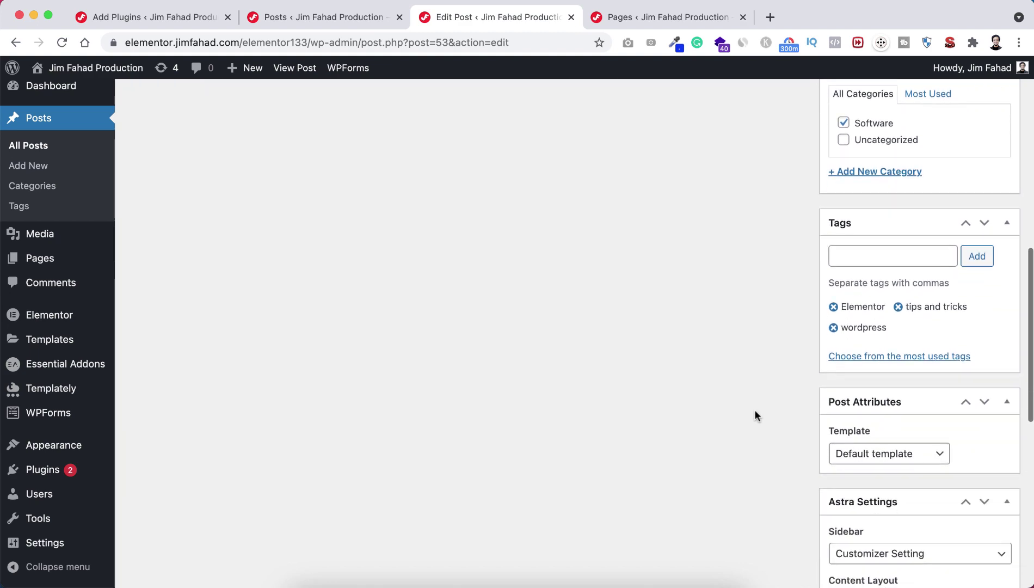
scroll(754, 414, "down", 1)
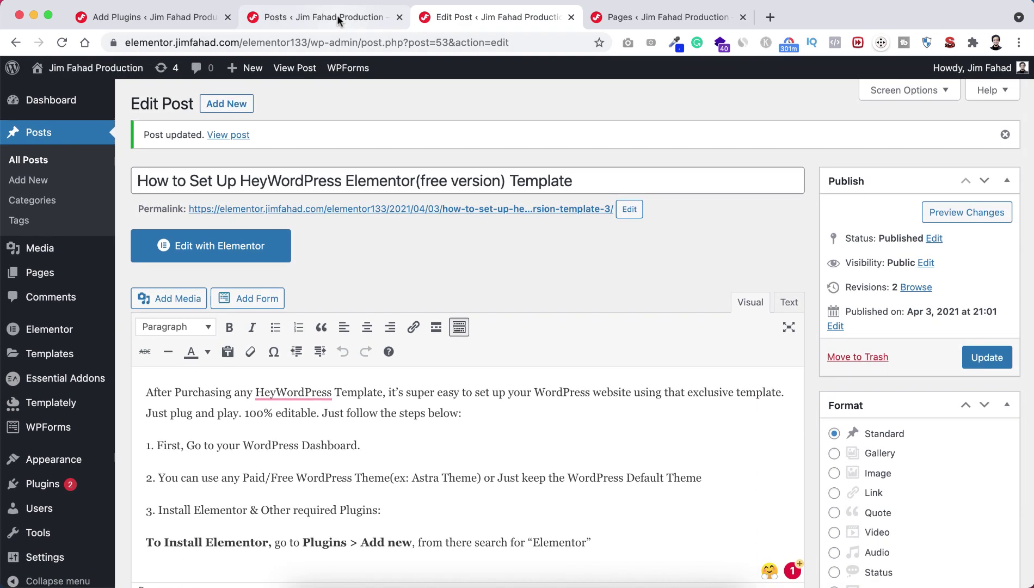
- Compare the all-posts list with the pages list, finishing on the 12 site pages
left_click(338, 17)
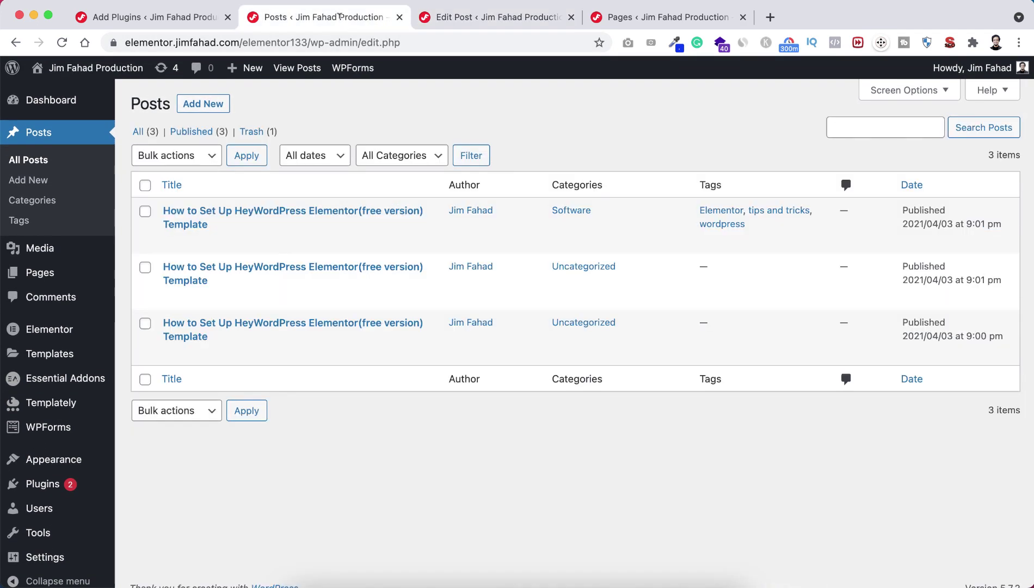
mouse_move(316, 238)
left_click(622, 19)
scroll(434, 288, "down", 1)
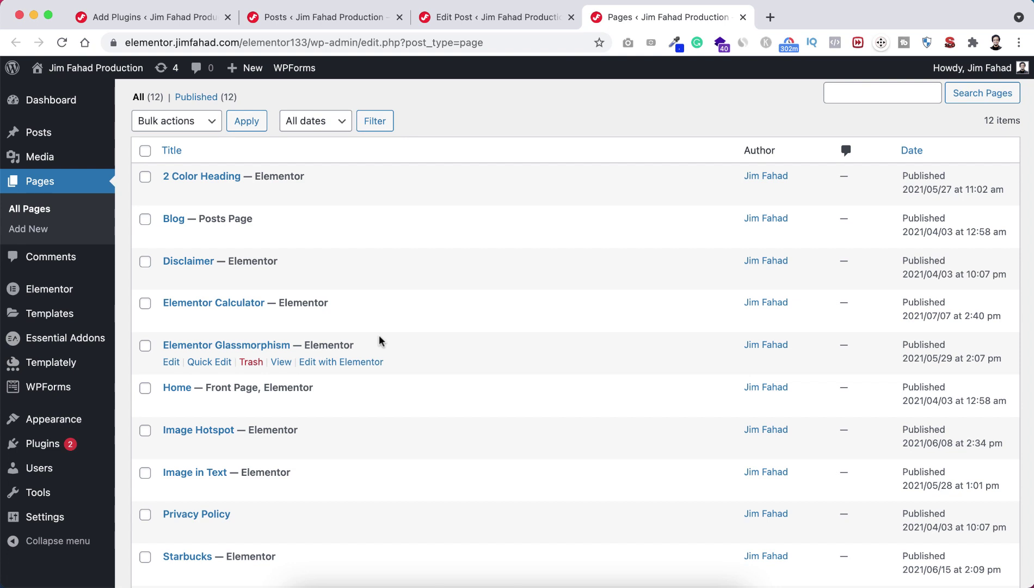
left_click(304, 18)
left_click(641, 22)
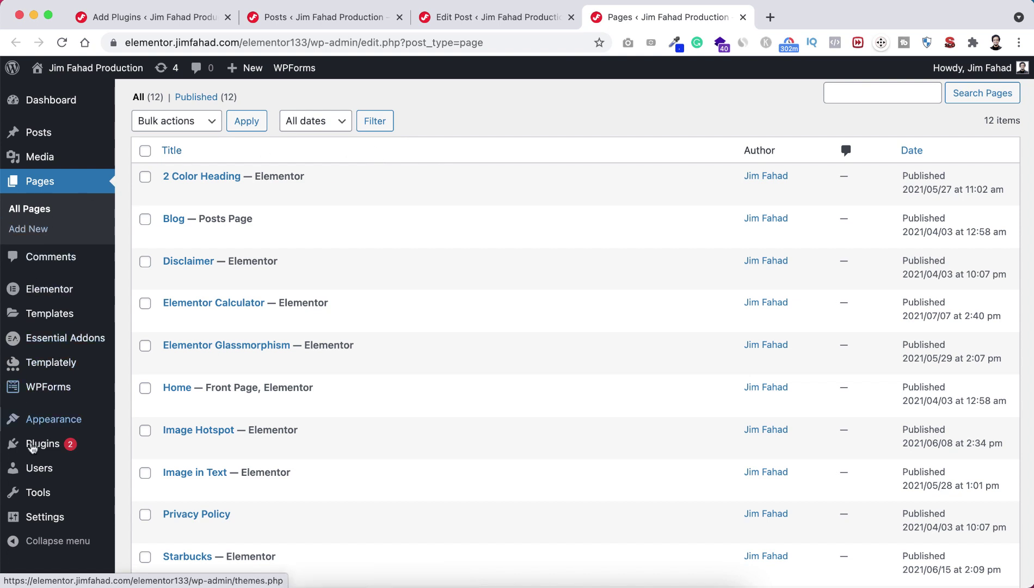
- Install Yoast Duplicate Post from the 'duplicate post' search results and activate it
mouse_move(31, 448)
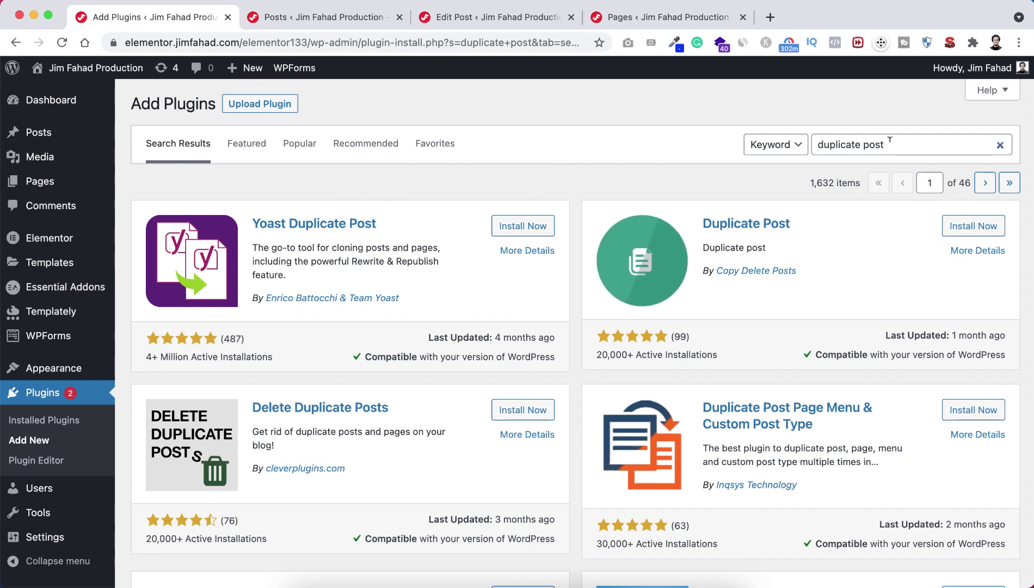
scroll(588, 400, "down", 5)
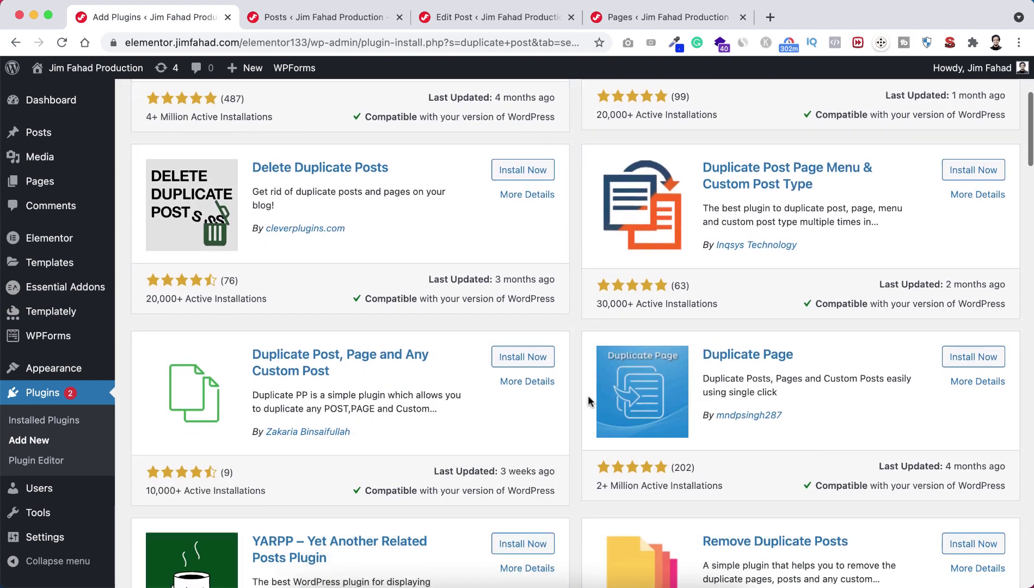
scroll(583, 378, "up", 5)
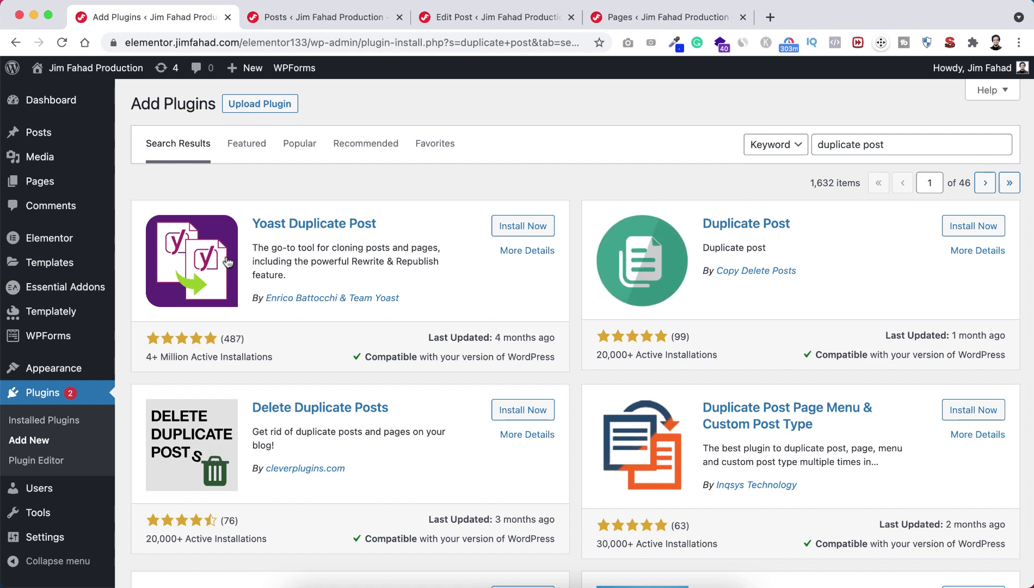
left_click(521, 227)
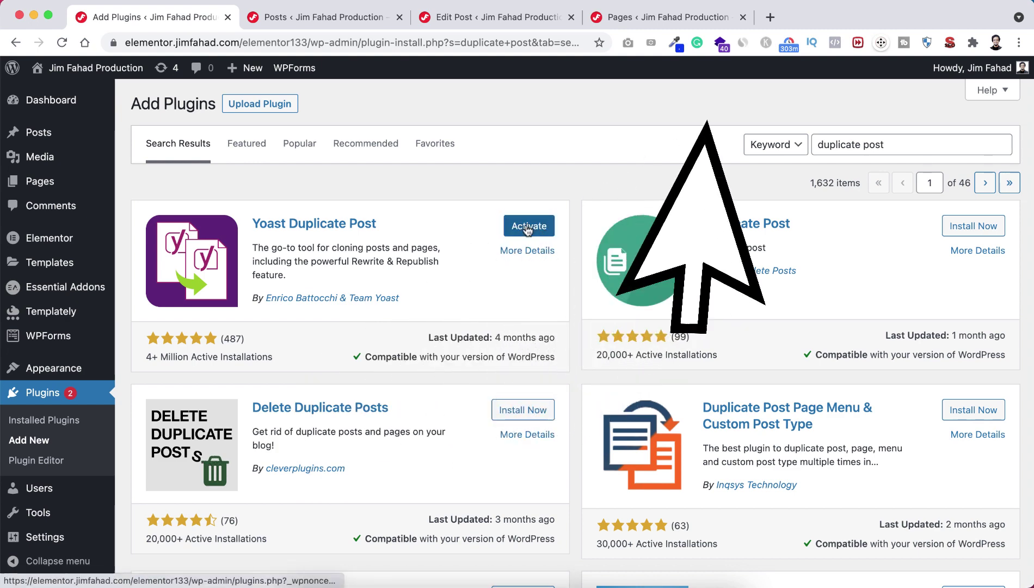
left_click(527, 226)
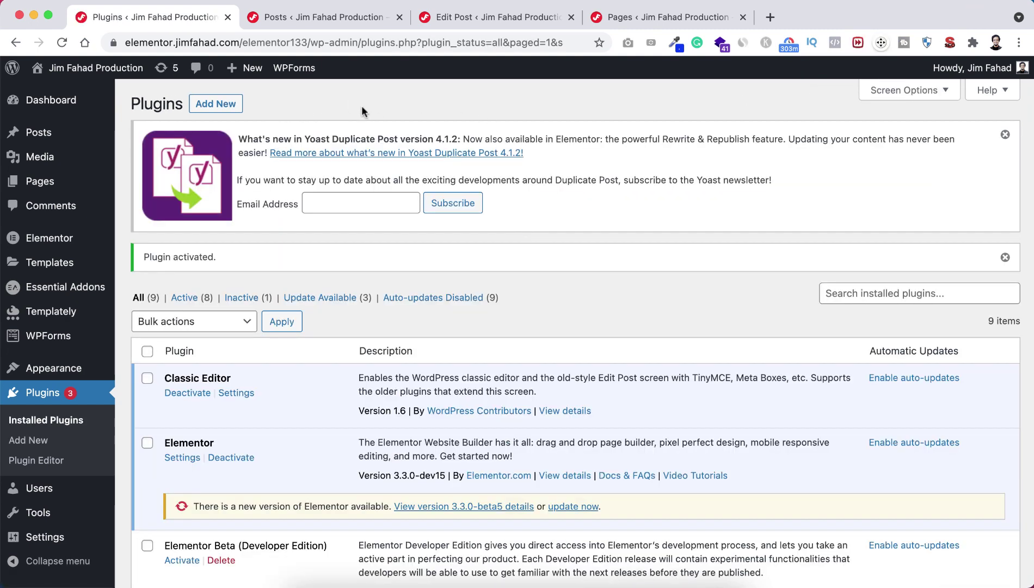
- Reload the Posts list and clone the Software-category post as a new draft
left_click(301, 17)
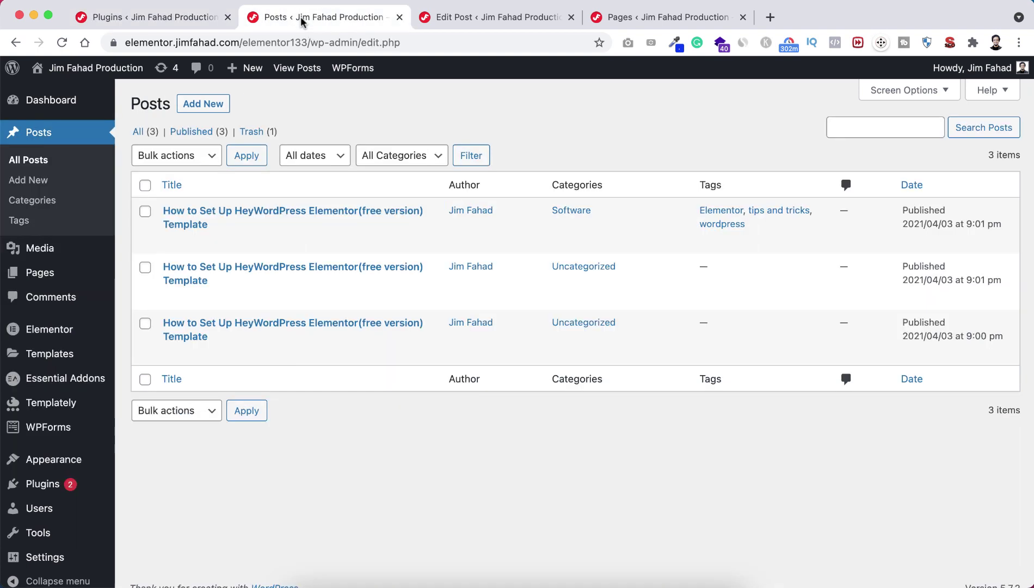
left_click(62, 42)
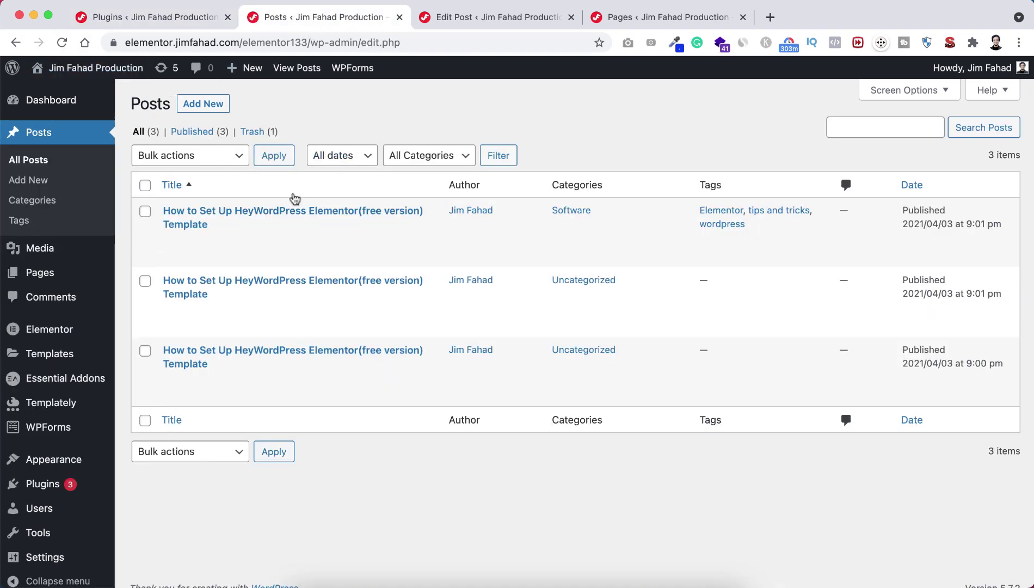
mouse_move(270, 213)
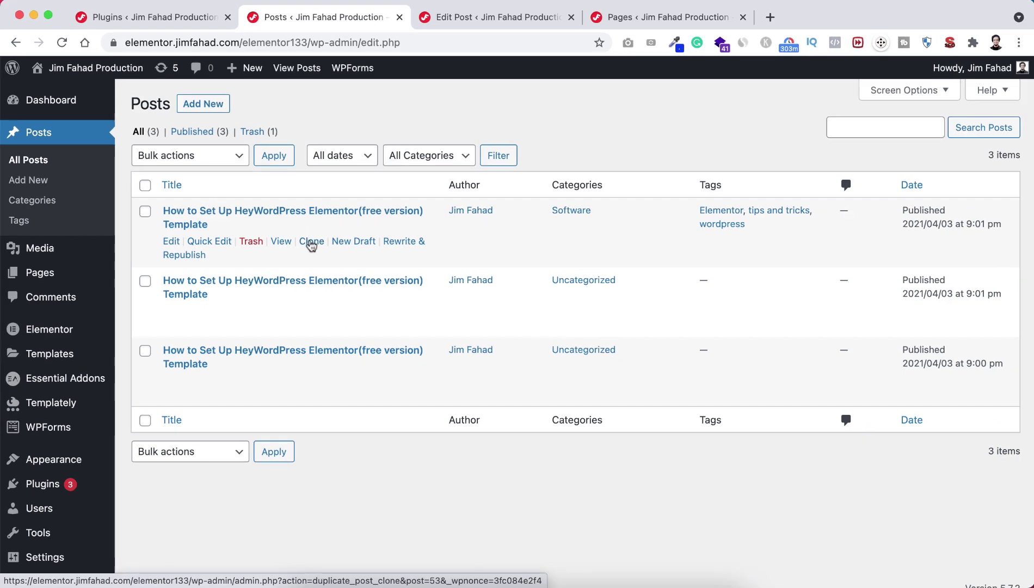
left_click(312, 243)
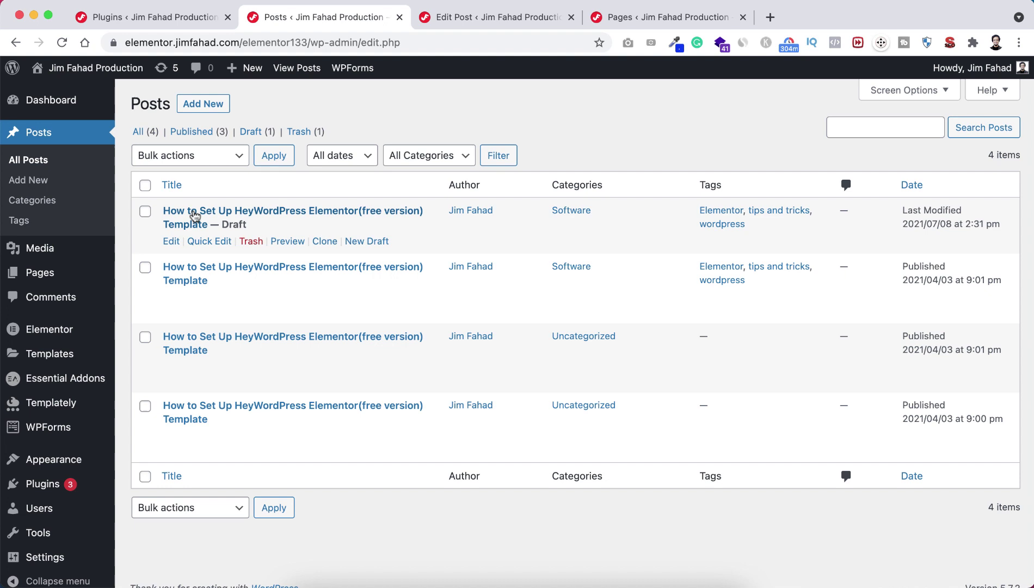
- In the cloned draft's title, replace the word 'free' with 'PAID'
left_click(172, 245)
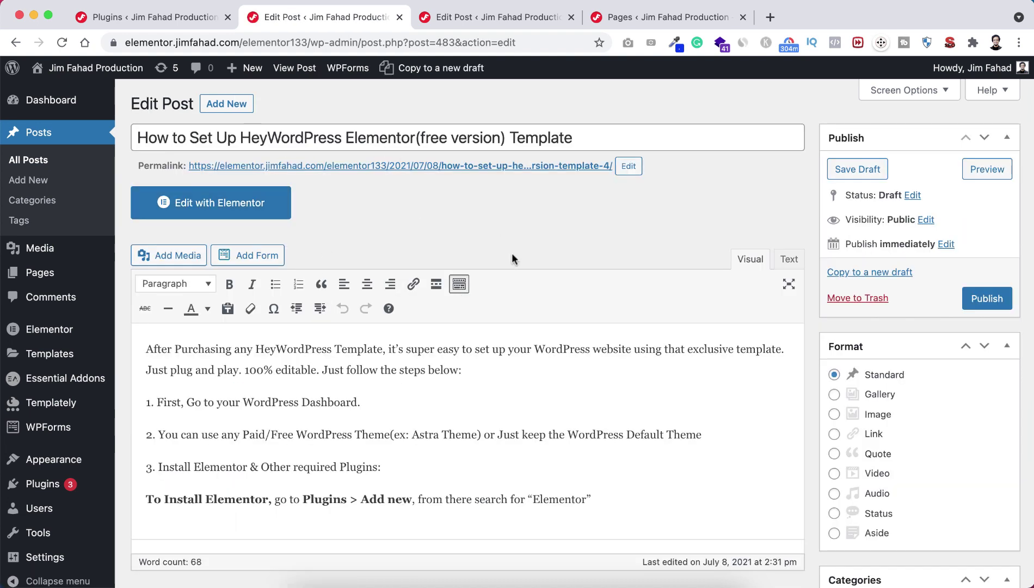
scroll(486, 442, "down", 3)
scroll(486, 380, "up", 3)
left_click_drag(419, 132, 449, 132)
type("PAID")
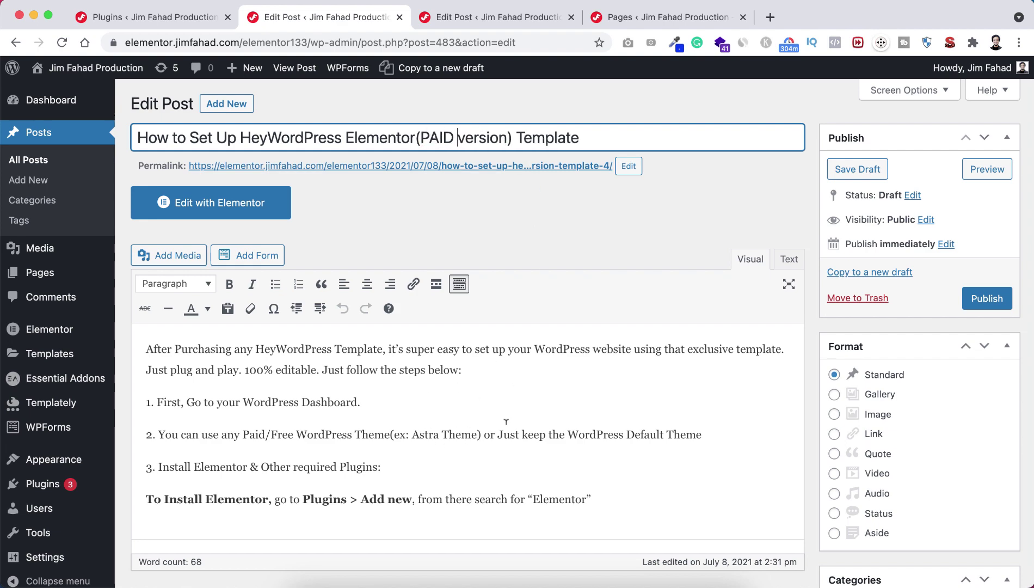
- Remove the 'tips and tricks' tag and publish the PAID version post
scroll(563, 389, "down", 10)
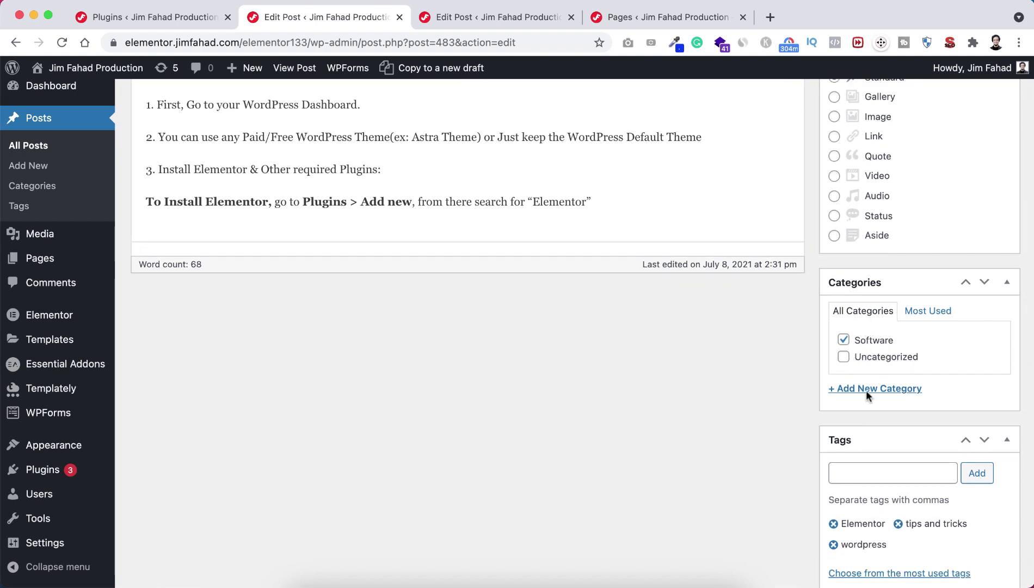
scroll(852, 427, "down", 3)
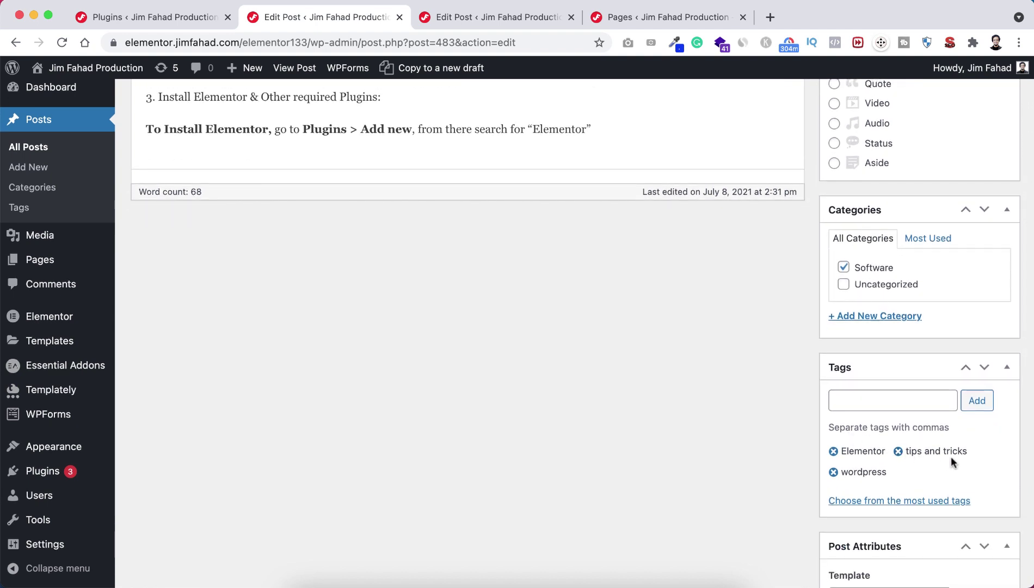
left_click(898, 451)
scroll(656, 326, "up", 10)
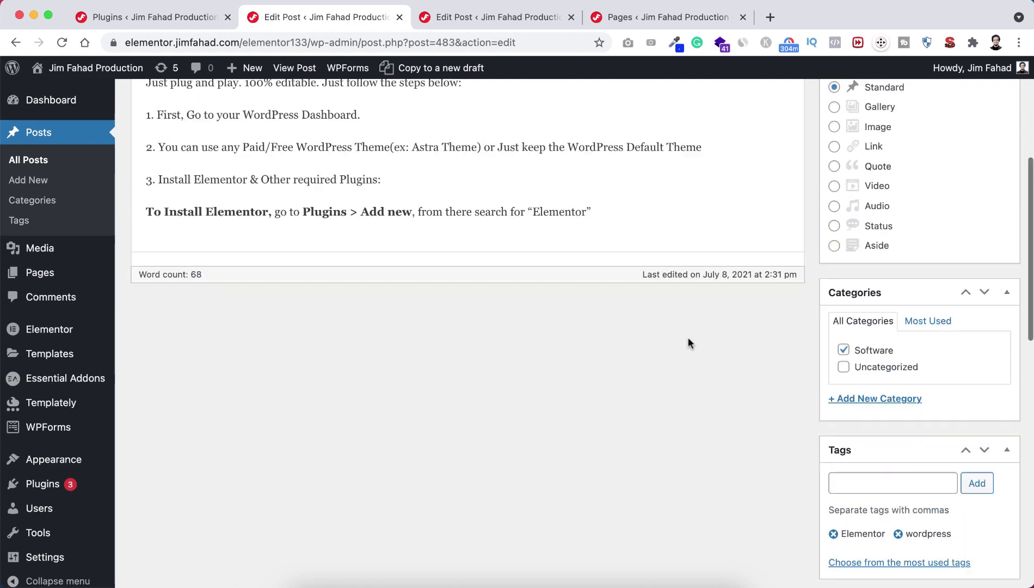
left_click(989, 298)
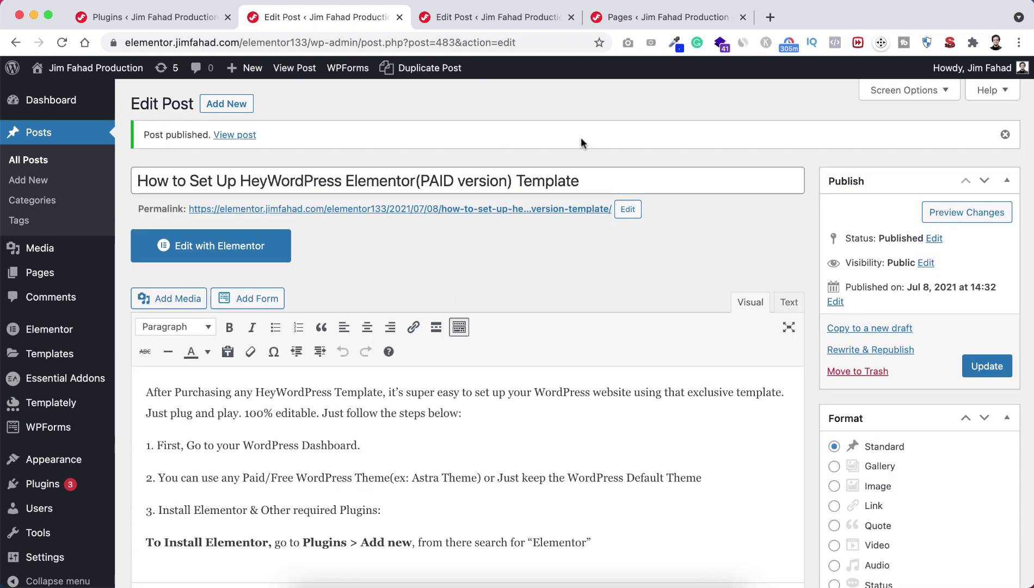
- Reload the Pages tab with Cmd+R to refresh the 12-page list
left_click(639, 17)
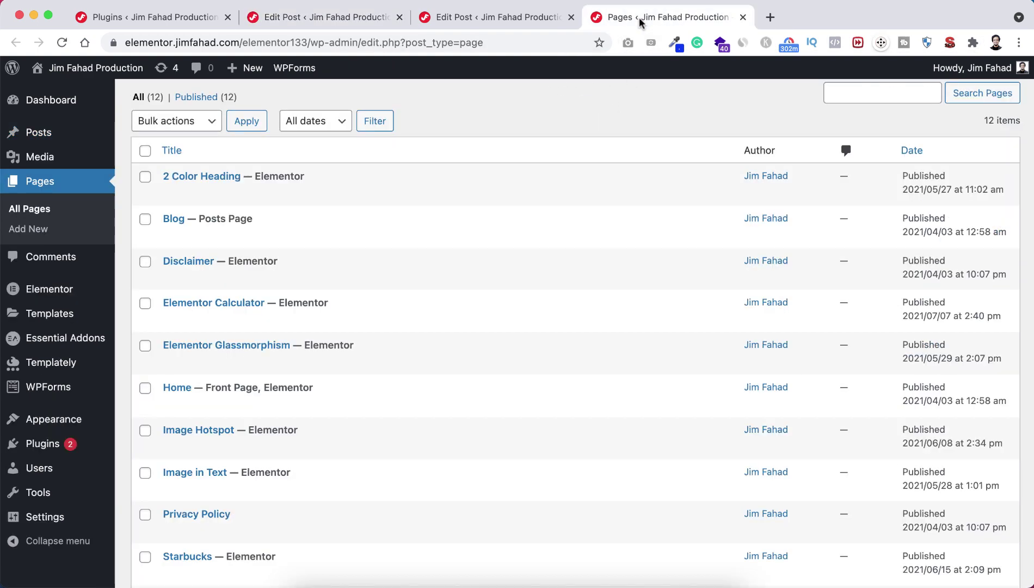
key("super+r")
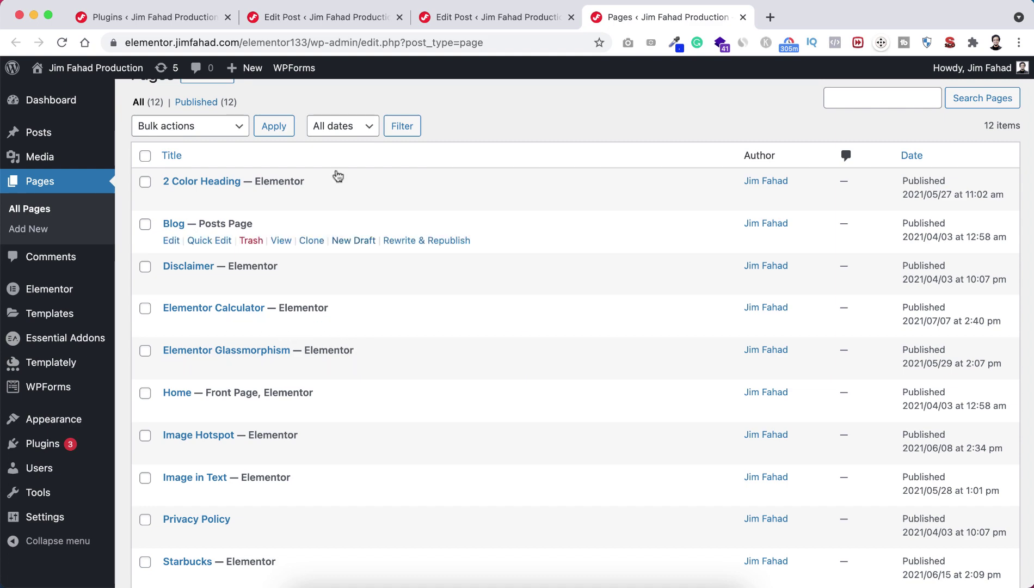
- Cycle through the plugin, pages and free-post tabs, ending on the PAID version editor
left_click(183, 17)
left_click(639, 17)
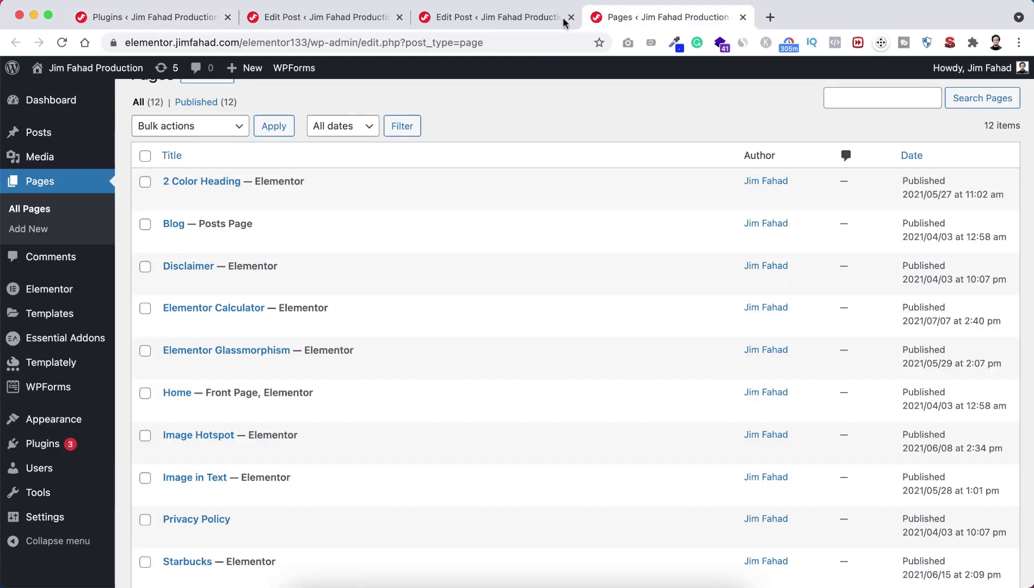
left_click(497, 16)
left_click(353, 18)
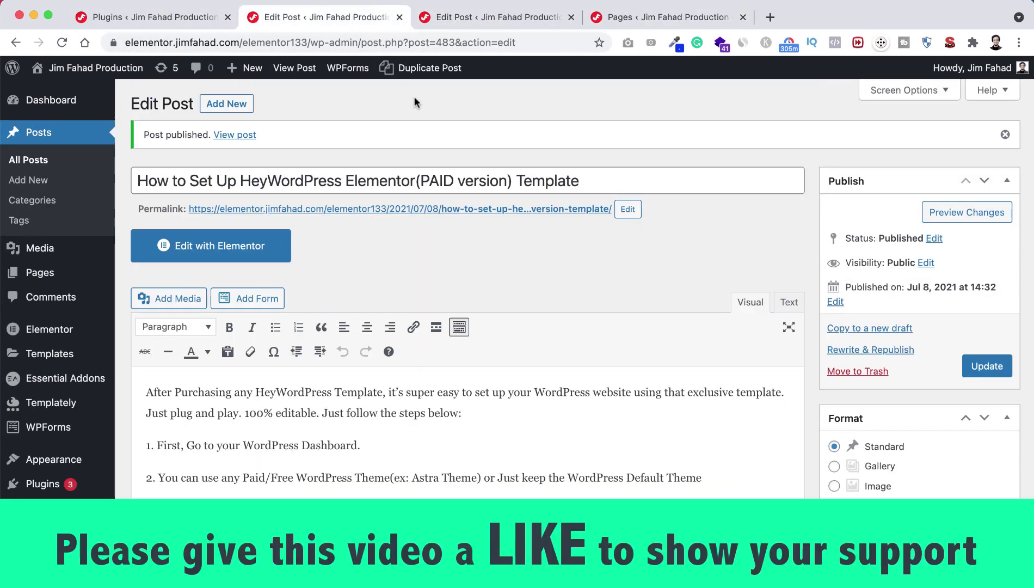